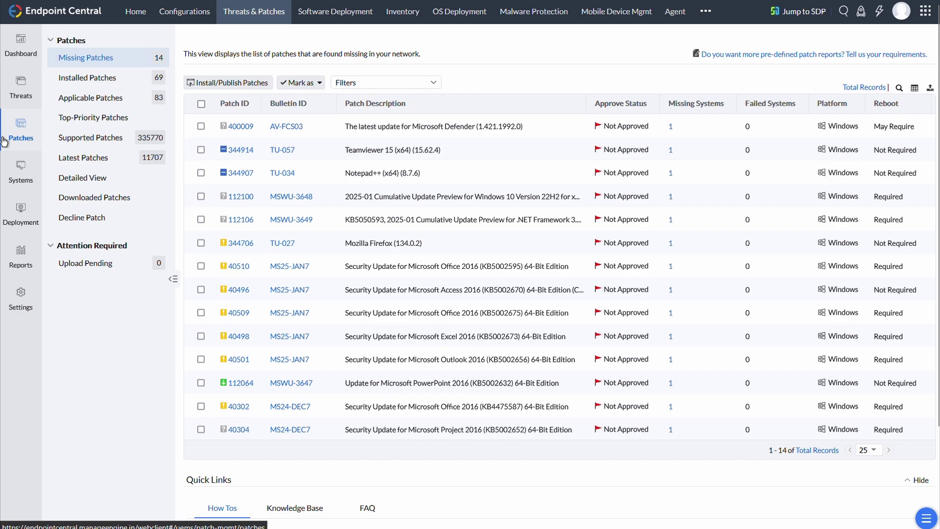
# - From the patch decline groups list, start the Select Group & Decline Patch wizard
pyautogui.click(85, 218)
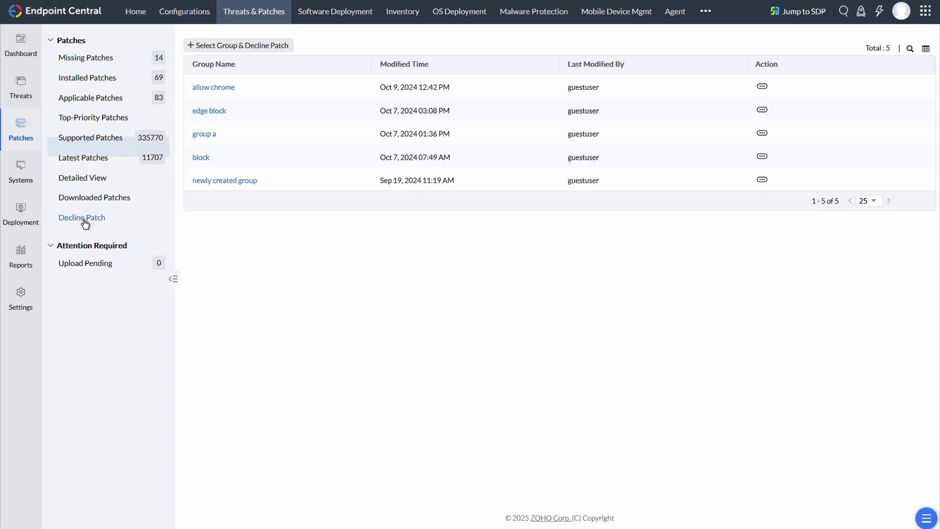
pyautogui.click(236, 45)
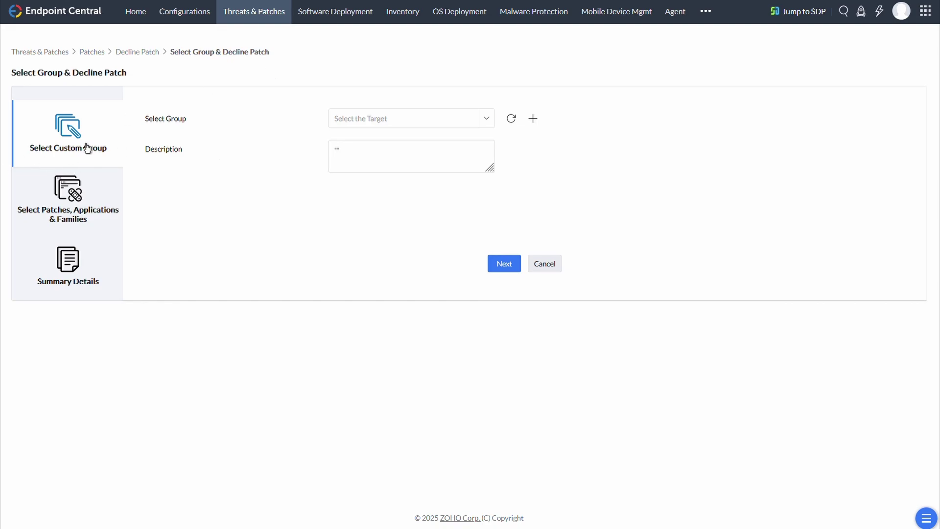
# - Pick All Computers Group as the target group and advance to patch selection
pyautogui.click(382, 119)
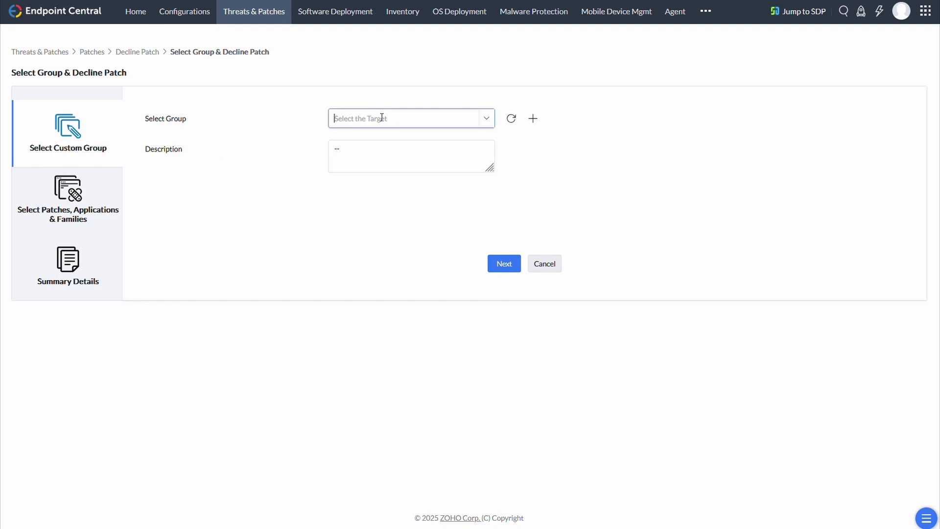
pyautogui.write('all')
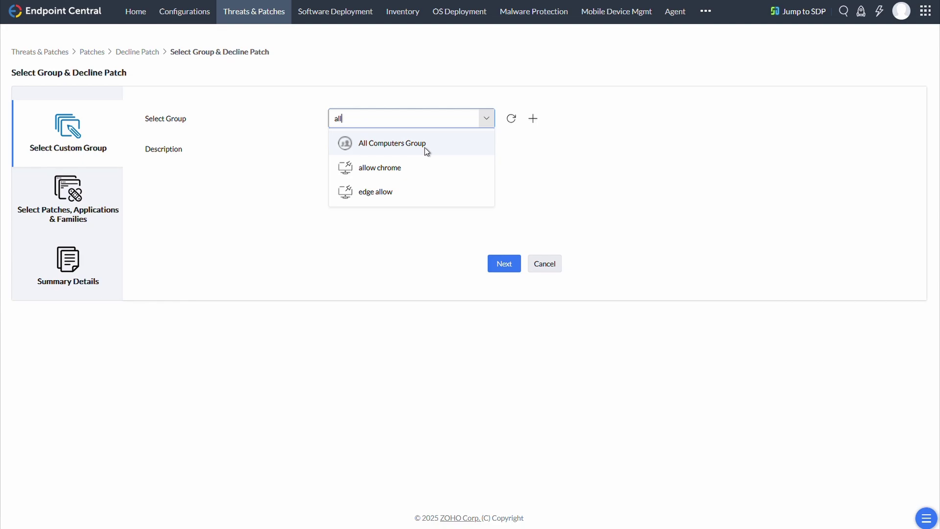
pyautogui.click(424, 146)
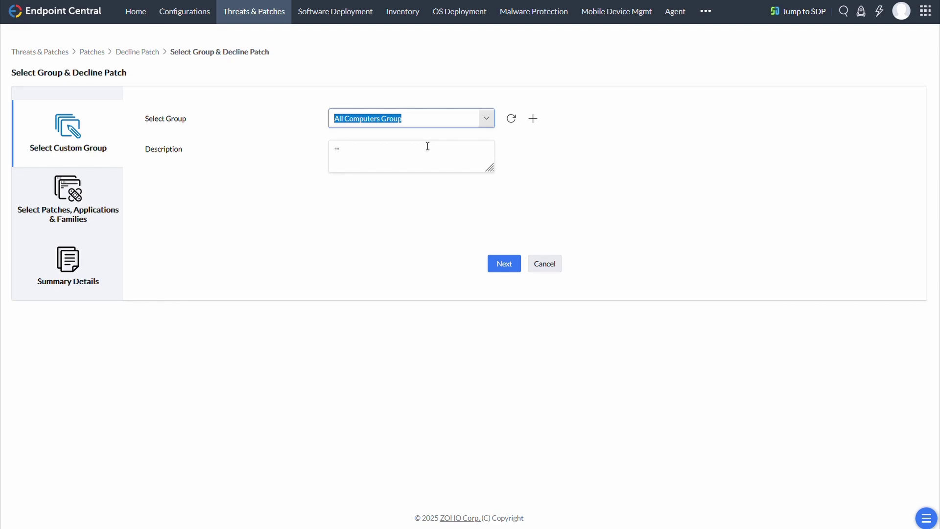
pyautogui.click(486, 119)
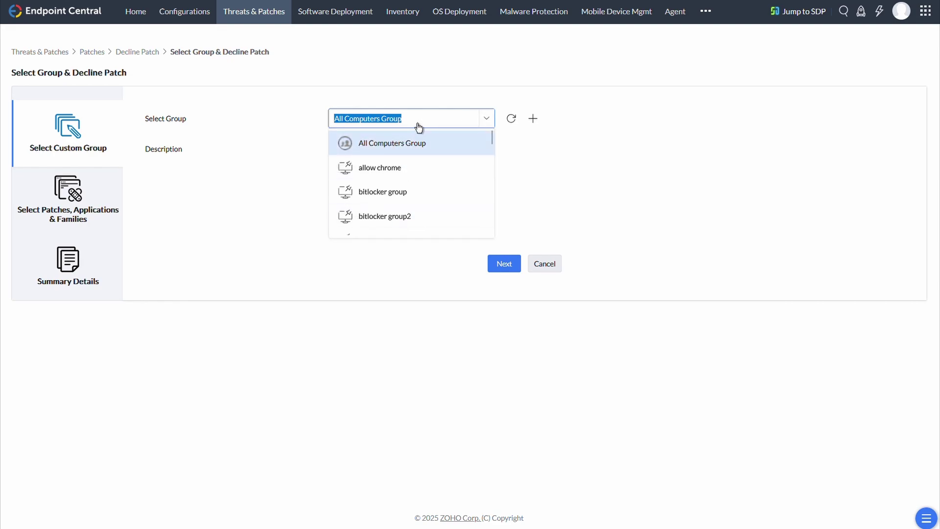
pyautogui.click(536, 149)
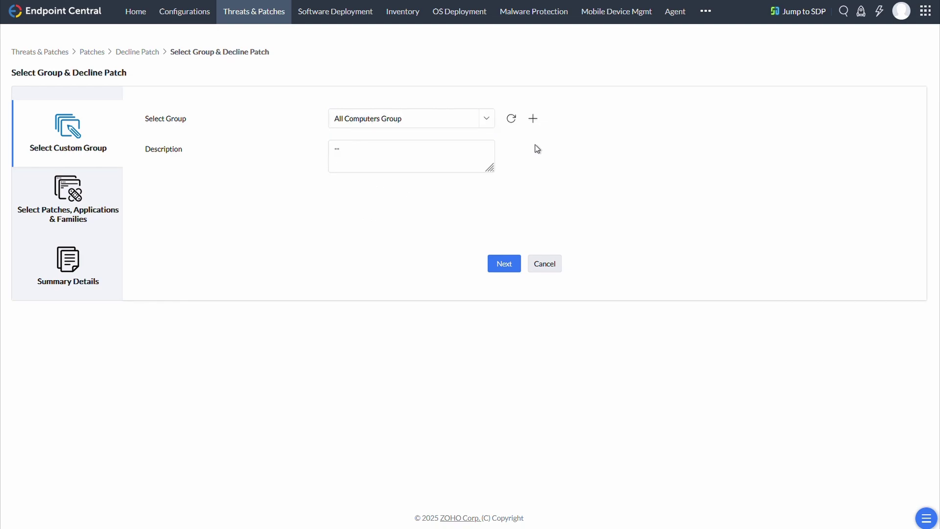
pyautogui.click(499, 264)
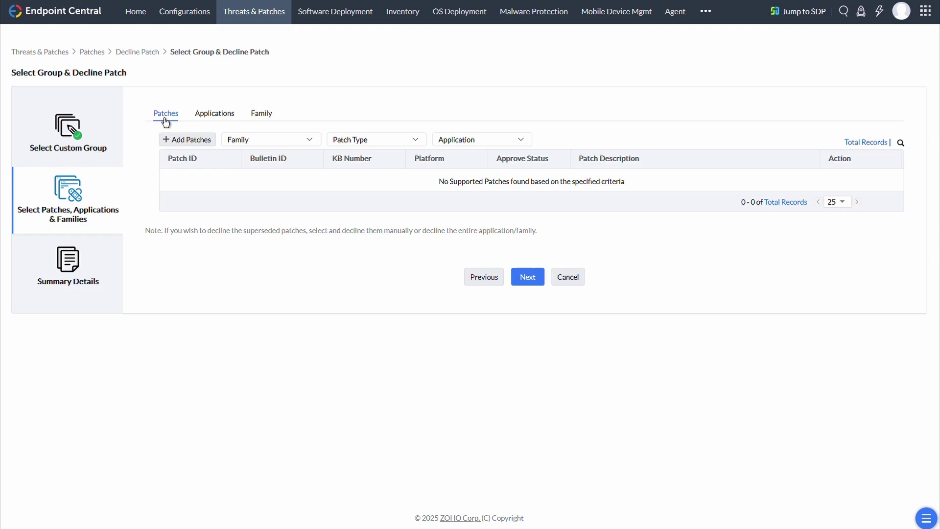
# - Browse the Applications and Family tabs, then open Add Patches from the Patches tab
pyautogui.click(215, 113)
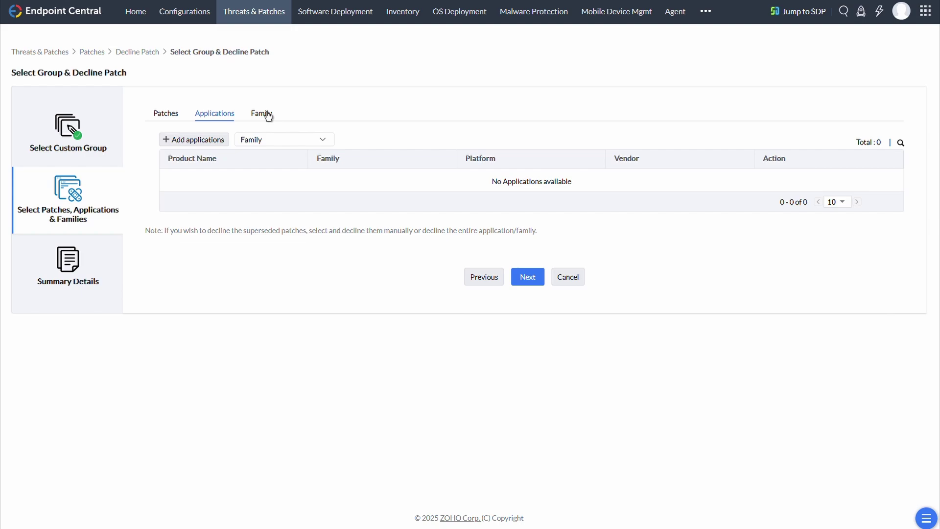
pyautogui.click(262, 113)
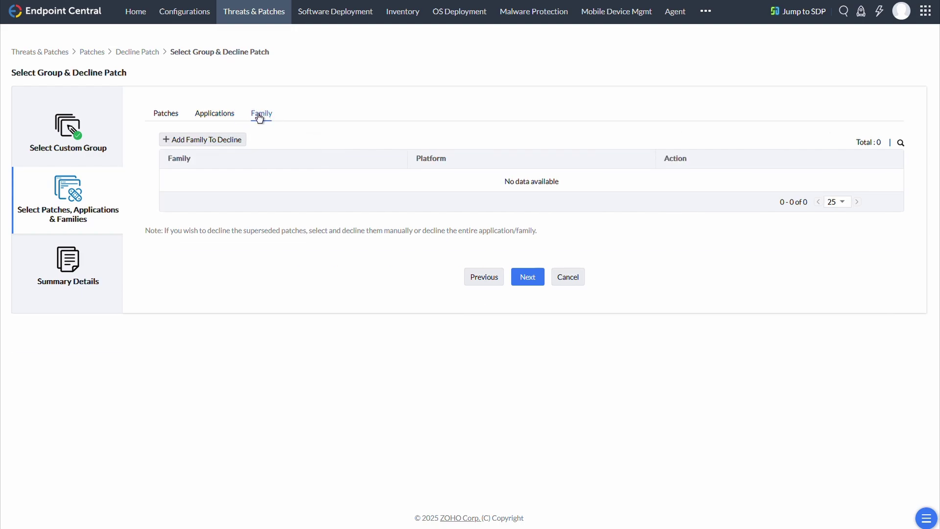
pyautogui.click(164, 113)
pyautogui.click(192, 141)
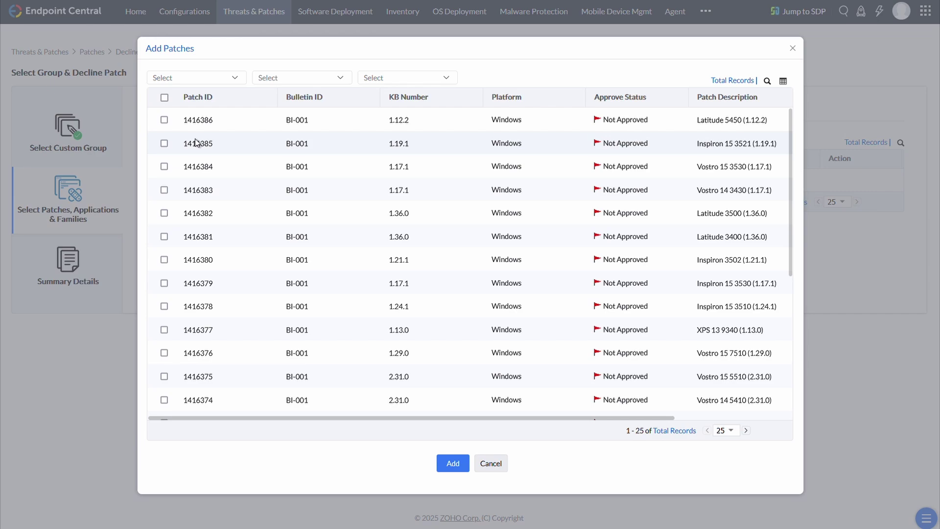
# - Dismiss the Family filter and cancel the Add Patches dialog without adding patches
pyautogui.click(233, 73)
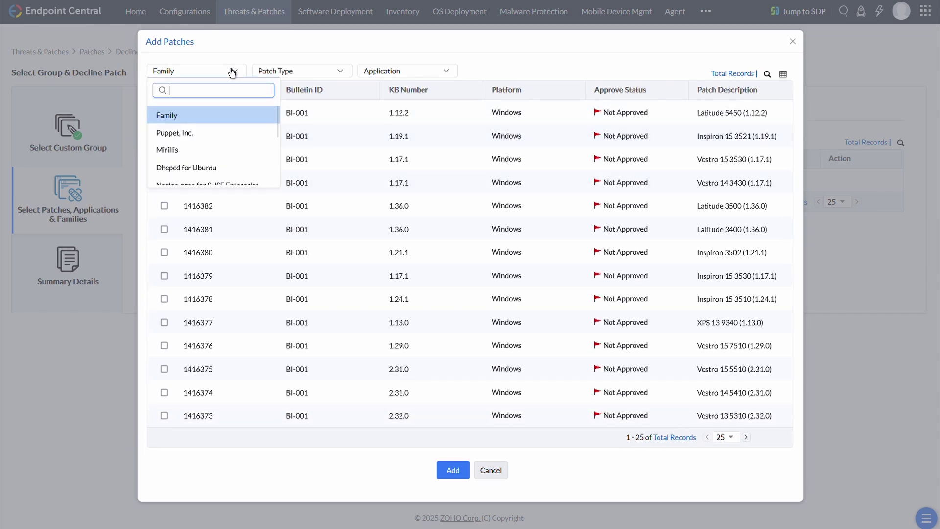
pyautogui.click(498, 74)
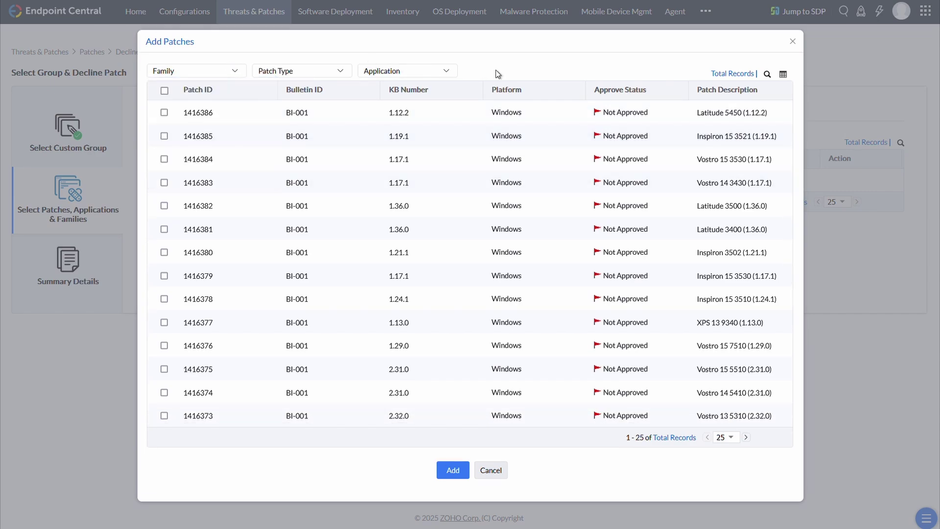
pyautogui.click(490, 470)
# - Browse the Applications and Family tabs, ending back on Patches
pyautogui.click(222, 116)
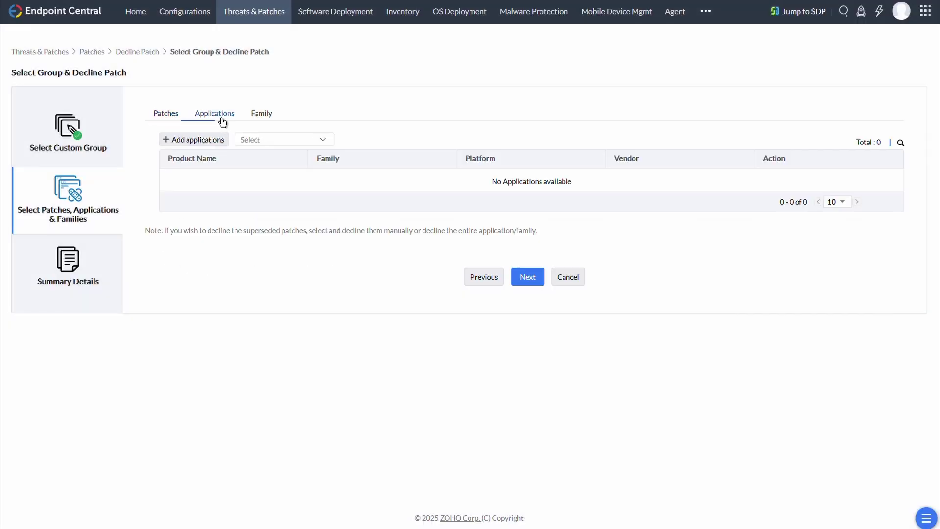
pyautogui.click(261, 114)
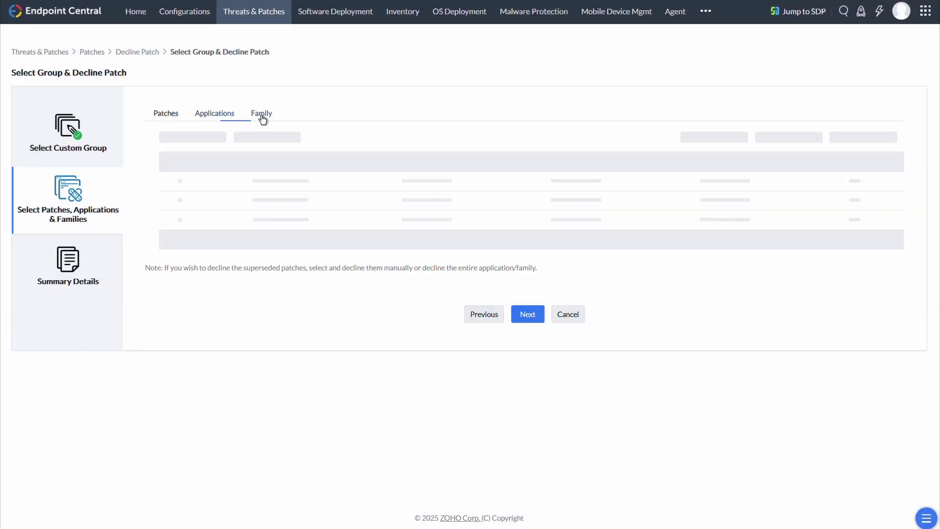
pyautogui.click(214, 113)
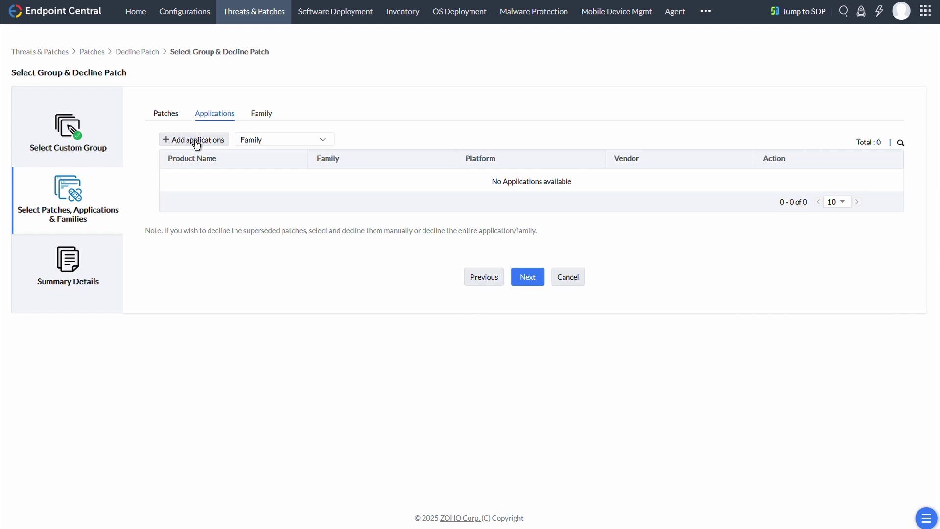
pyautogui.click(166, 113)
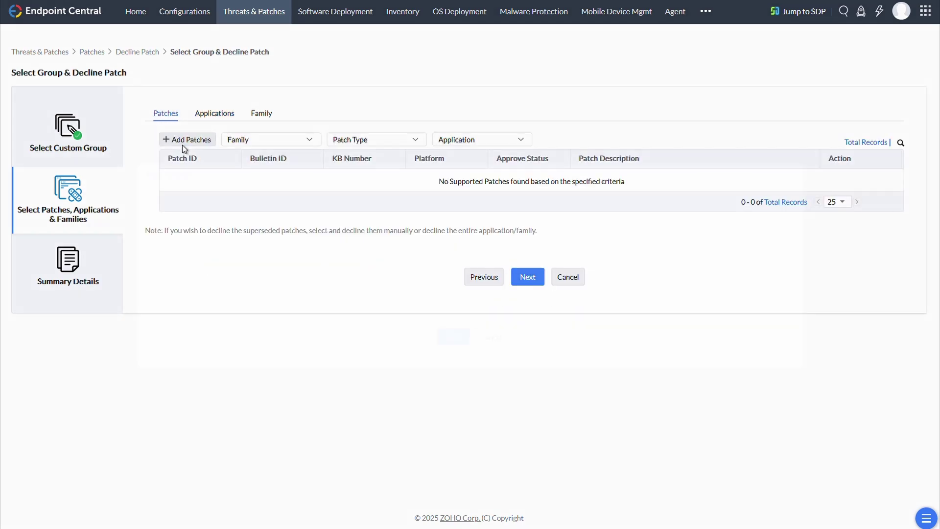
# - Add all 18 Mozilla-family patches and save the decline for All Computers Group
pyautogui.click(187, 139)
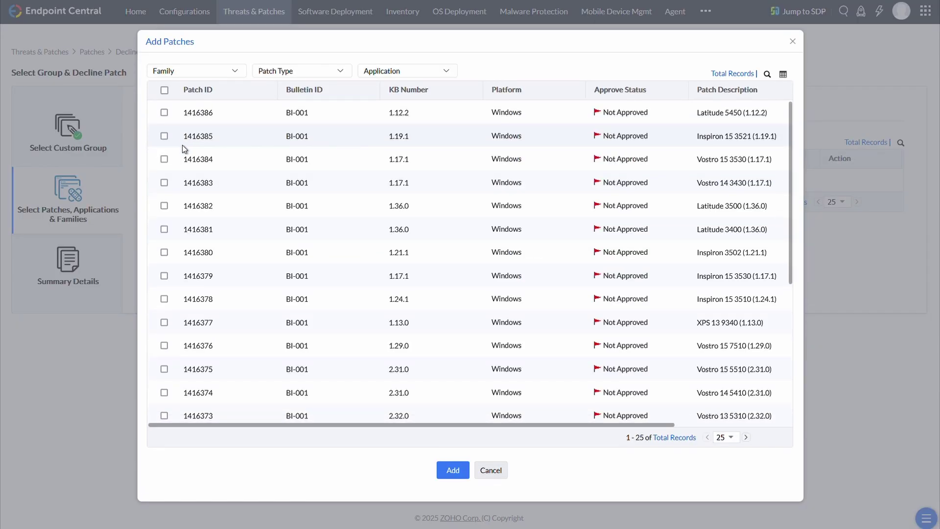
pyautogui.click(228, 72)
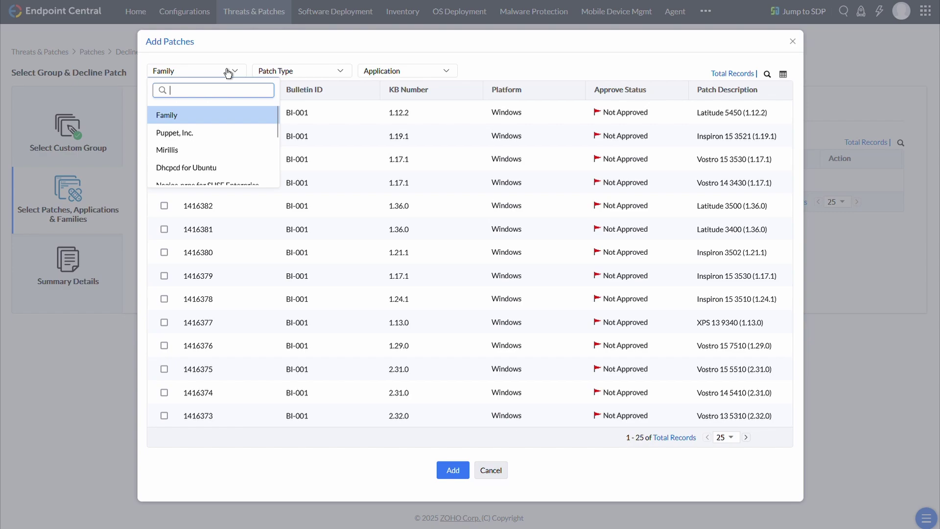
pyautogui.write('mozill')
pyautogui.click(171, 115)
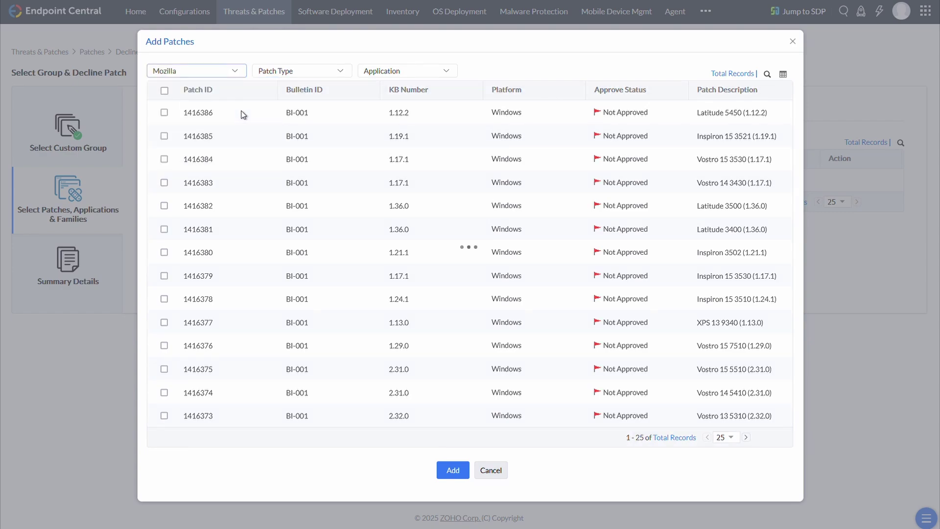
pyautogui.click(164, 91)
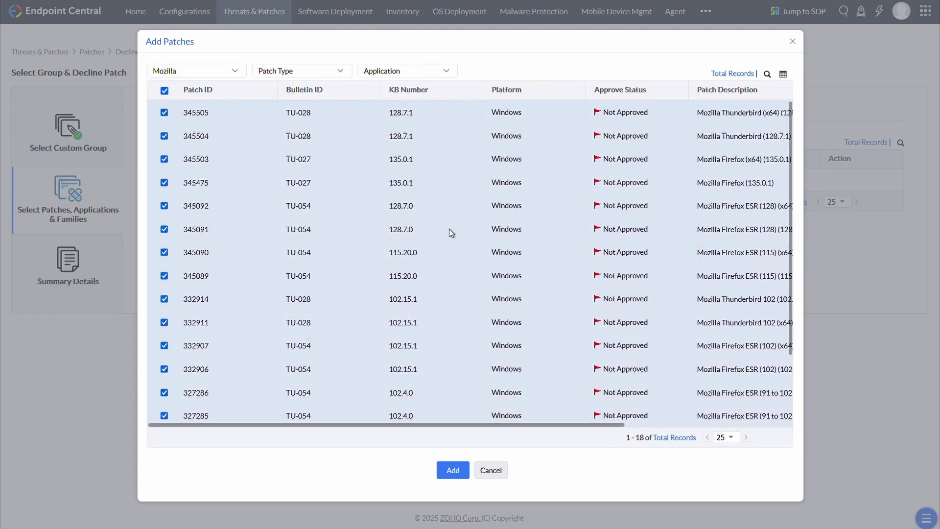
pyautogui.scroll(-3, 449, 229)
pyautogui.click(452, 470)
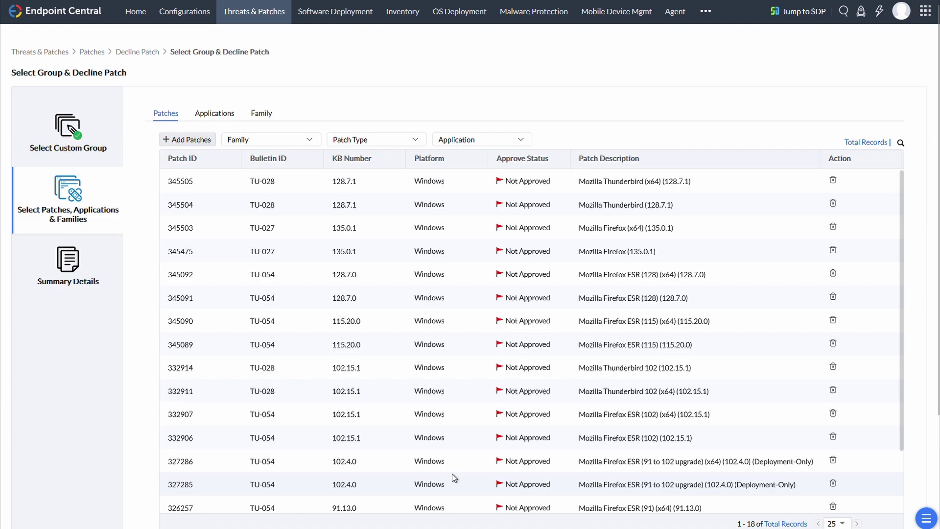
pyautogui.scroll(-3, 452, 474)
pyautogui.scroll(-2, 447, 417)
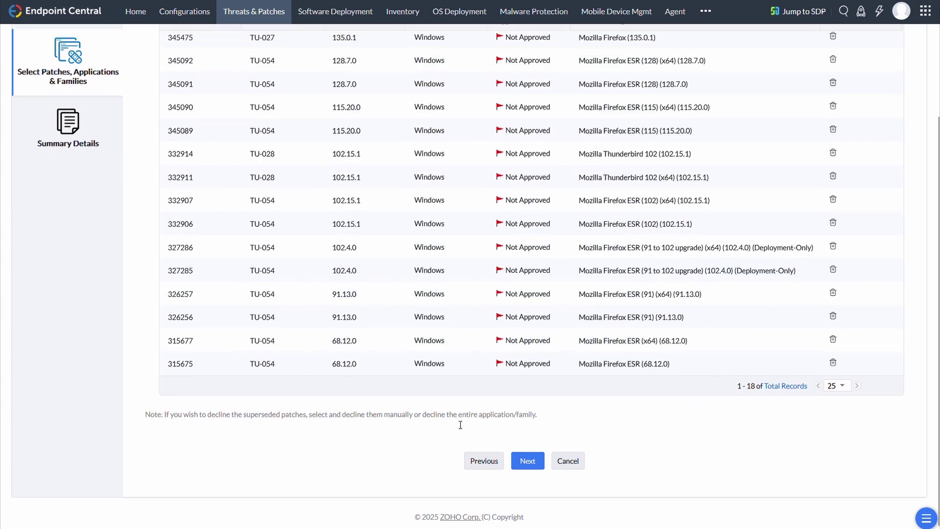
pyautogui.click(528, 463)
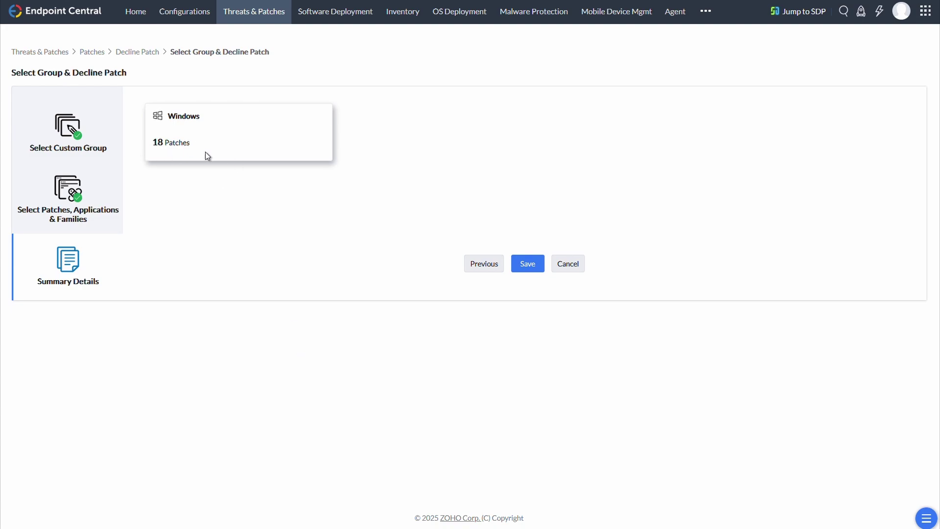
pyautogui.click(527, 264)
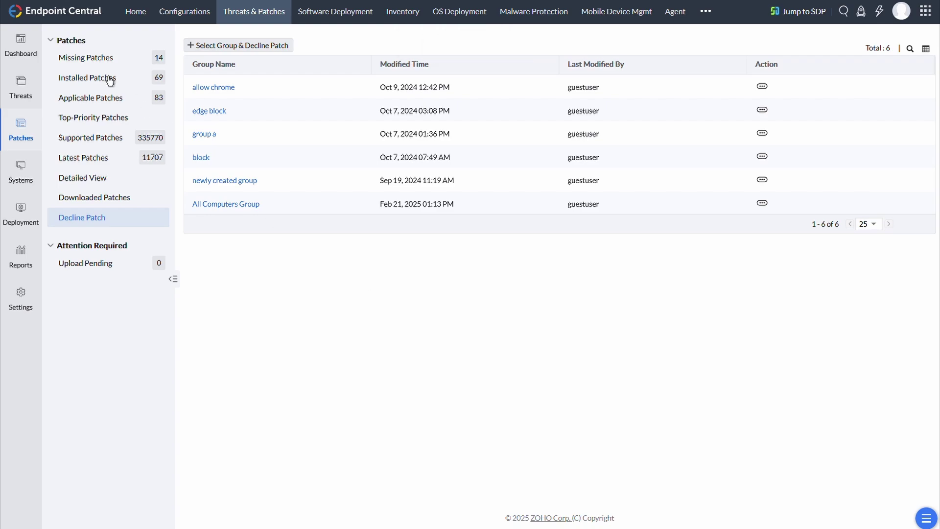
# - Open Missing Patches to confirm the 13 remaining patches exclude Firefox
pyautogui.click(90, 62)
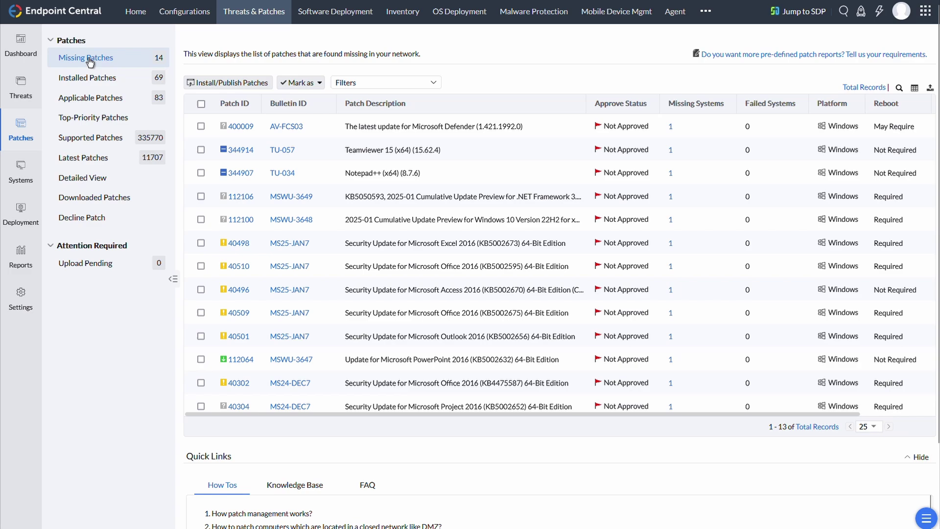